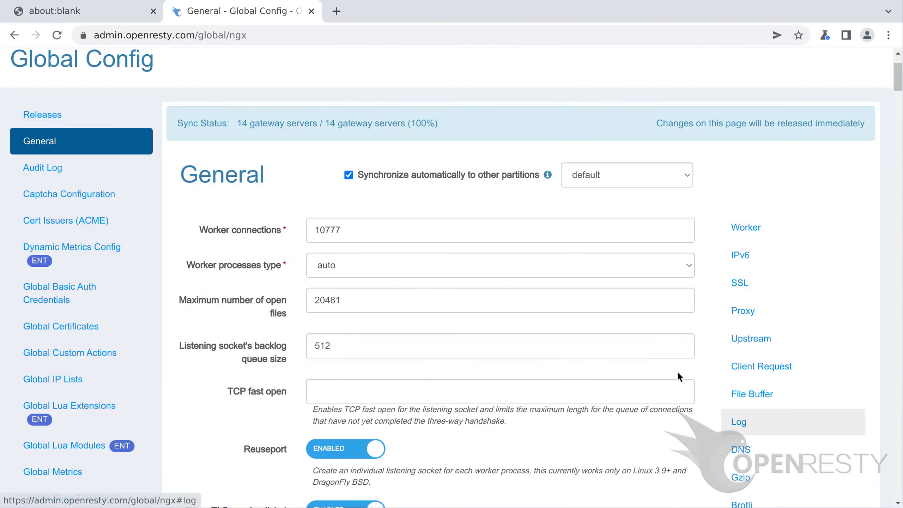
- Add a global log format named tutorial-example: $request_time $remote_addr $http_host "$request"
{"action": "left_click", "coordinate": [777, 421]}
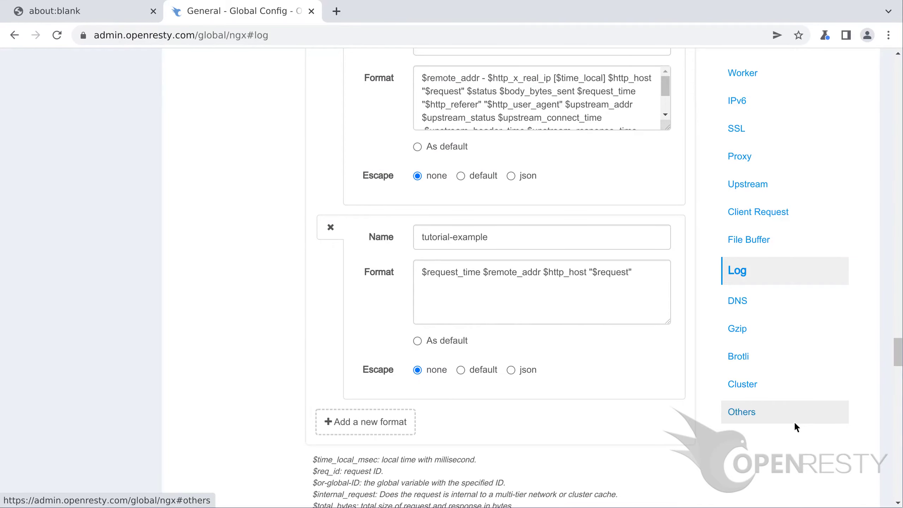
{"action": "left_click", "coordinate": [793, 421]}
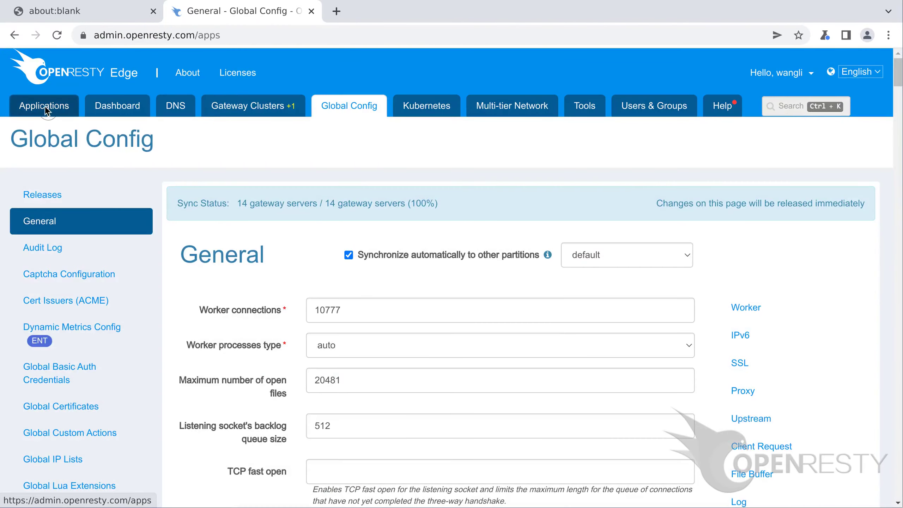
- Search for test-edge.com among the applications and open its Settings at the Access Log section
{"action": "left_click", "coordinate": [45, 106]}
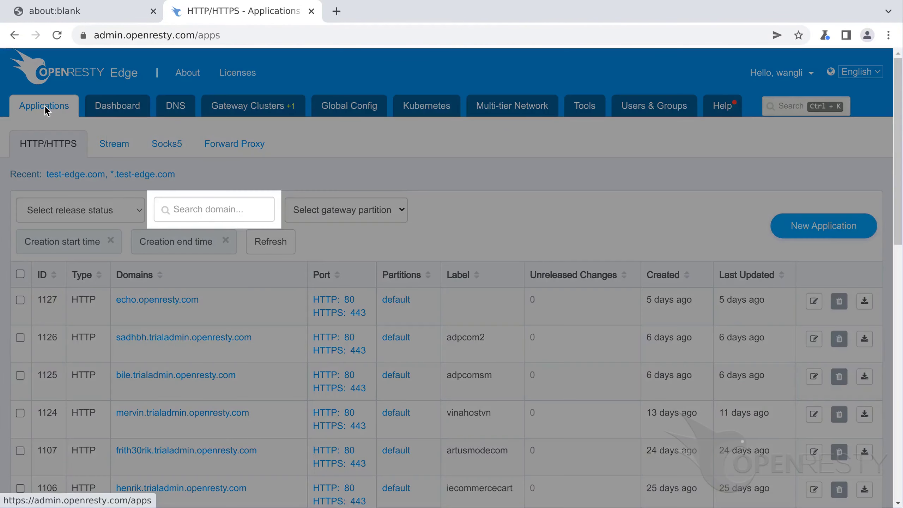
{"action": "type", "text": "test-edge.com"}
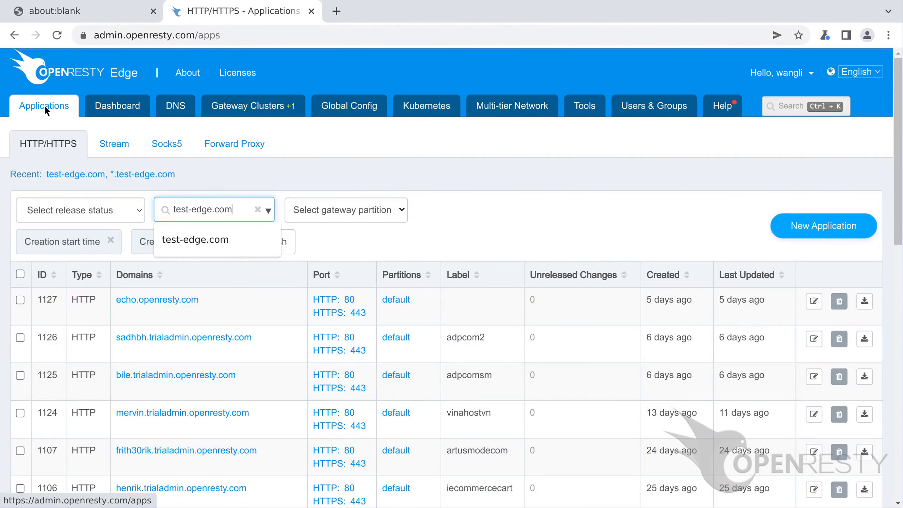
{"action": "key", "text": "Return"}
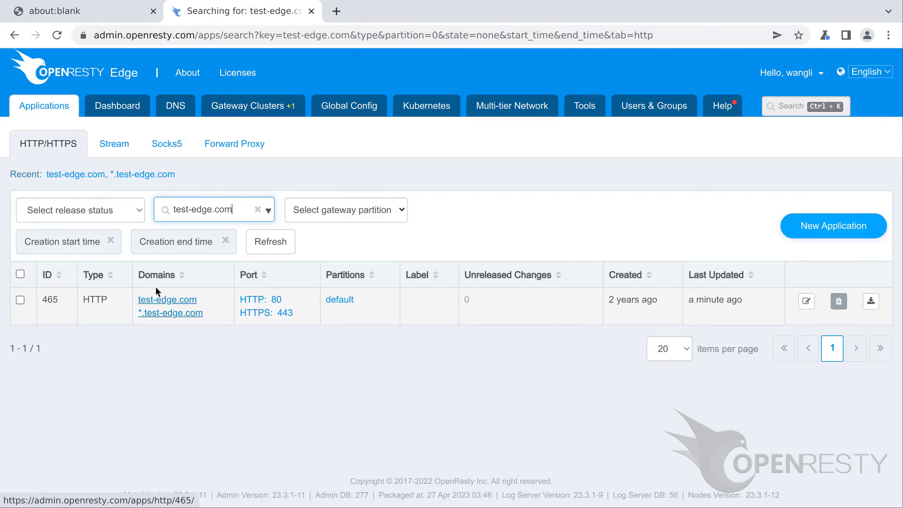
{"action": "left_click", "coordinate": [164, 297]}
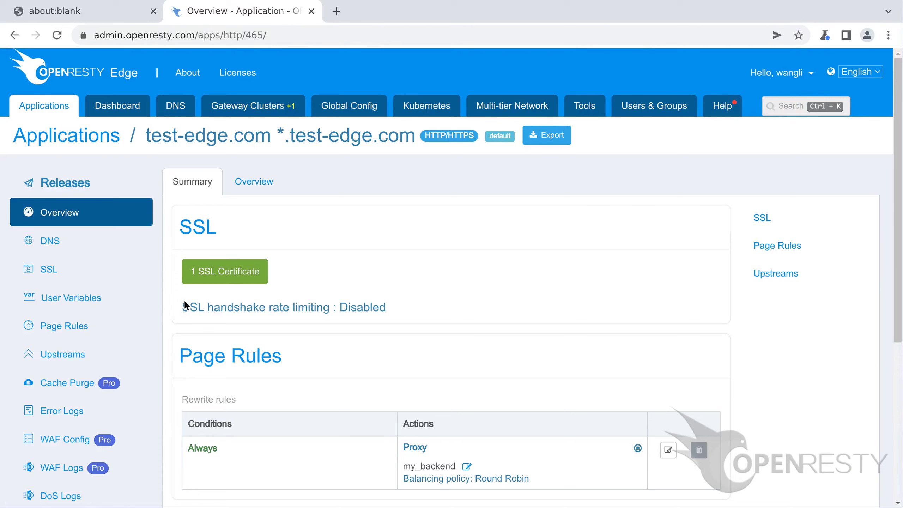
{"action": "scroll", "coordinate": [185, 304], "scroll_direction": "down", "scroll_amount": 6}
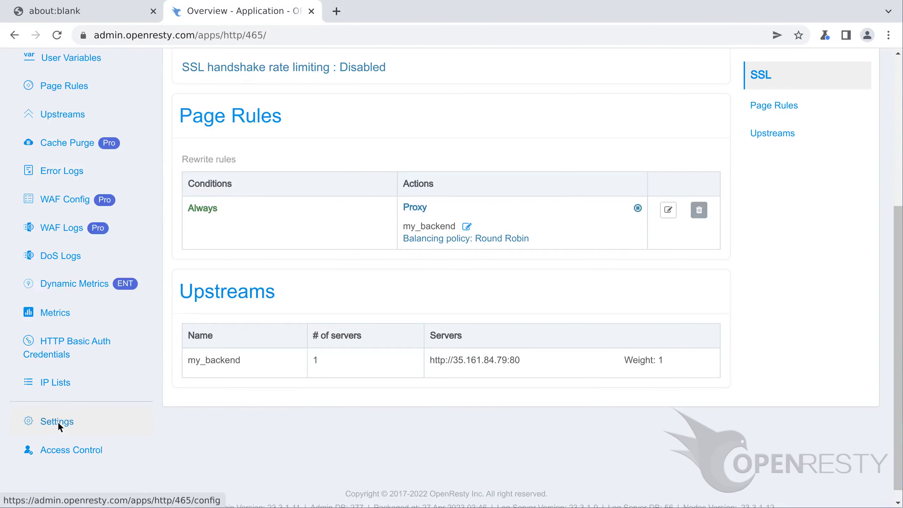
{"action": "left_click", "coordinate": [57, 420]}
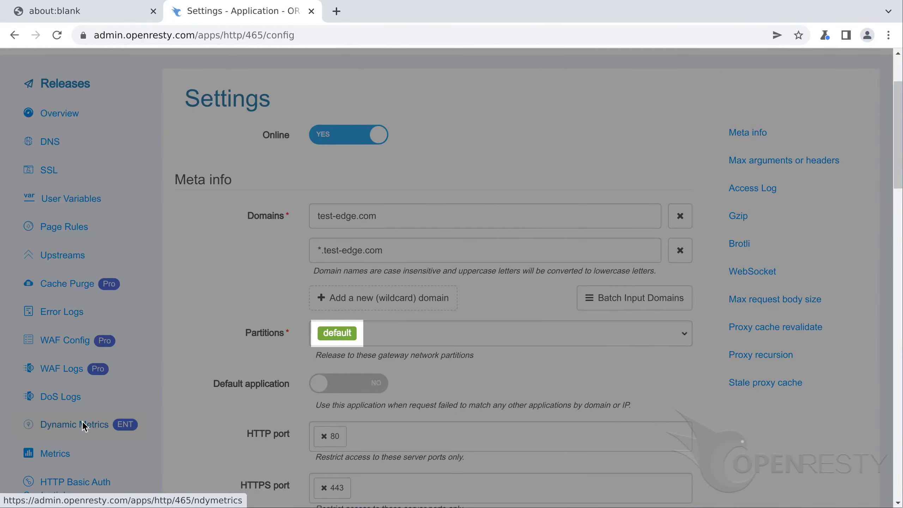
{"action": "scroll", "coordinate": [82, 421], "scroll_direction": "down", "scroll_amount": 15}
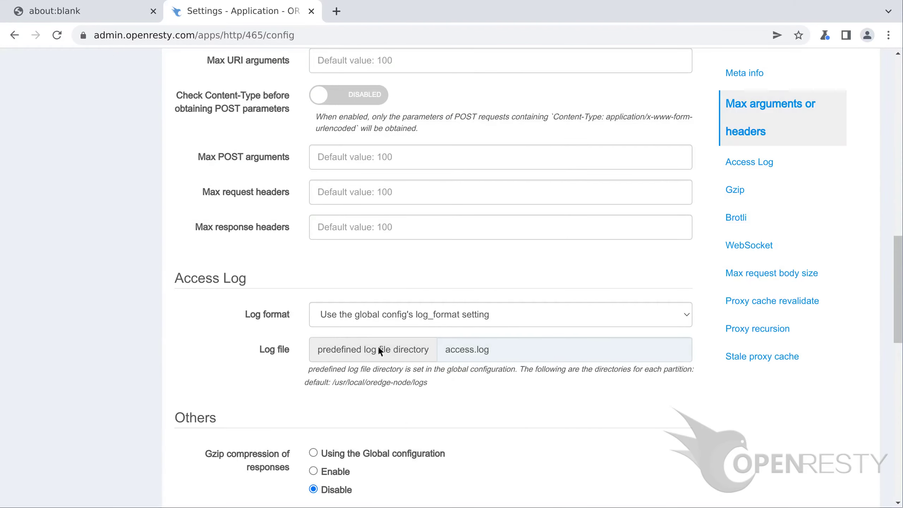
- Set test-edge.com's access log to the tutorial-example format and file example.access.log, then save
{"action": "left_click", "coordinate": [501, 316]}
{"action": "key", "text": "Down"}
{"action": "key", "text": "Down"}
{"action": "key", "text": "Down"}
{"action": "key", "text": "Down"}
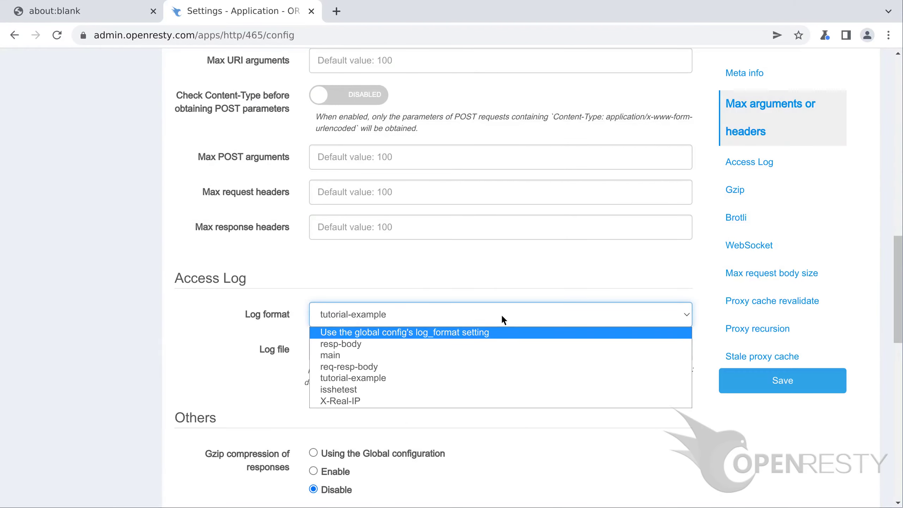
{"action": "key", "text": "Return"}
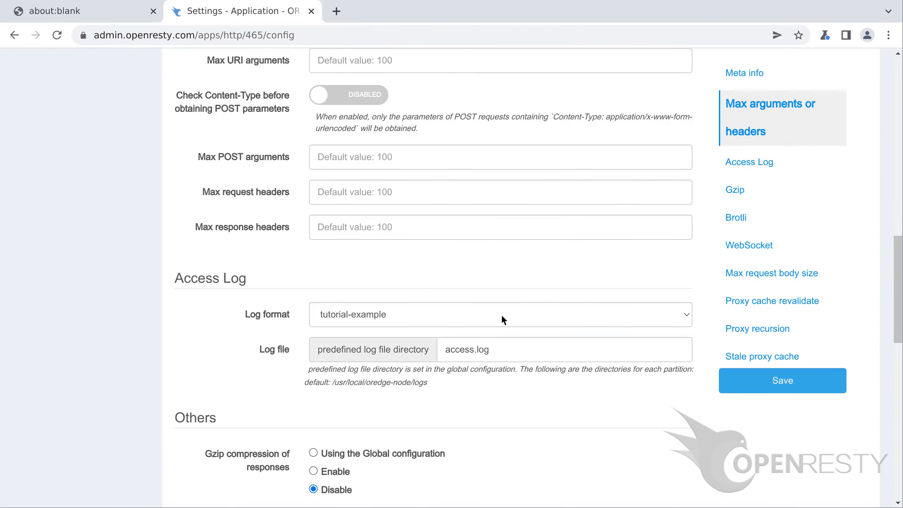
{"action": "key", "text": "Tab"}
{"action": "type", "text": "exa"}
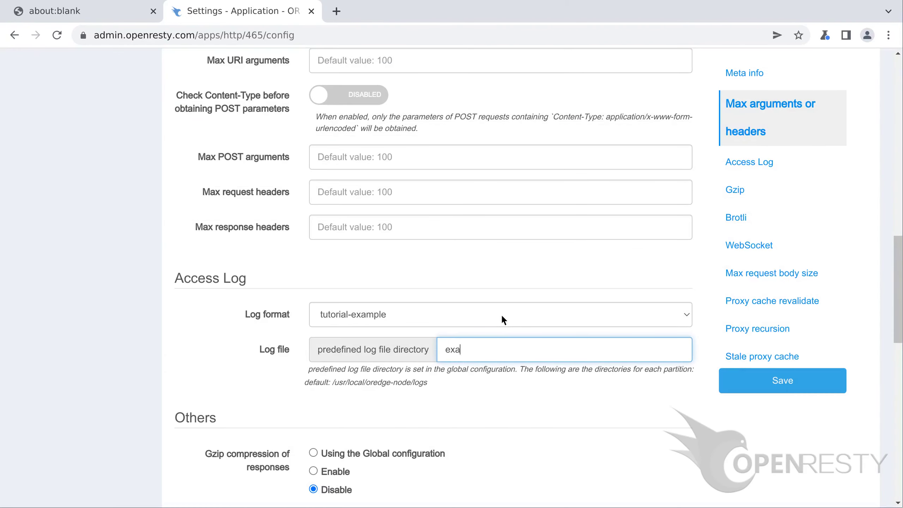
{"action": "type", "text": "mple.access.log"}
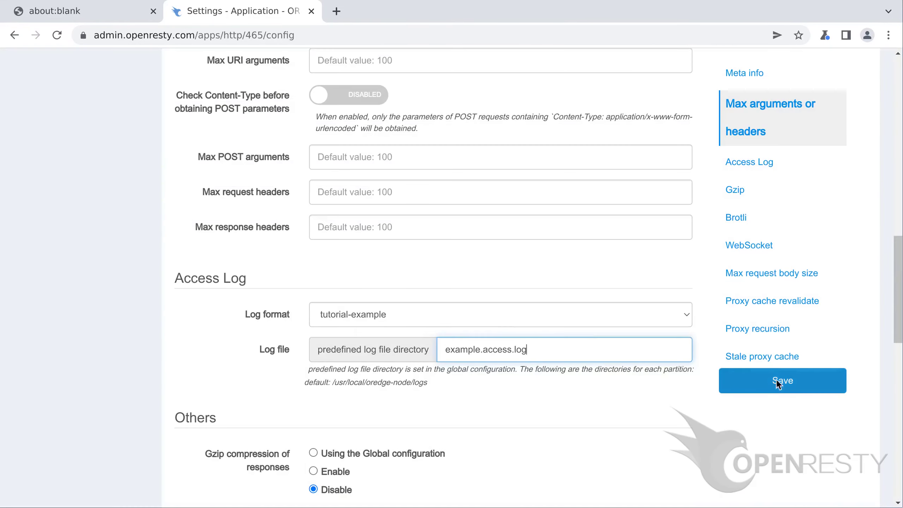
{"action": "left_click", "coordinate": [780, 383]}
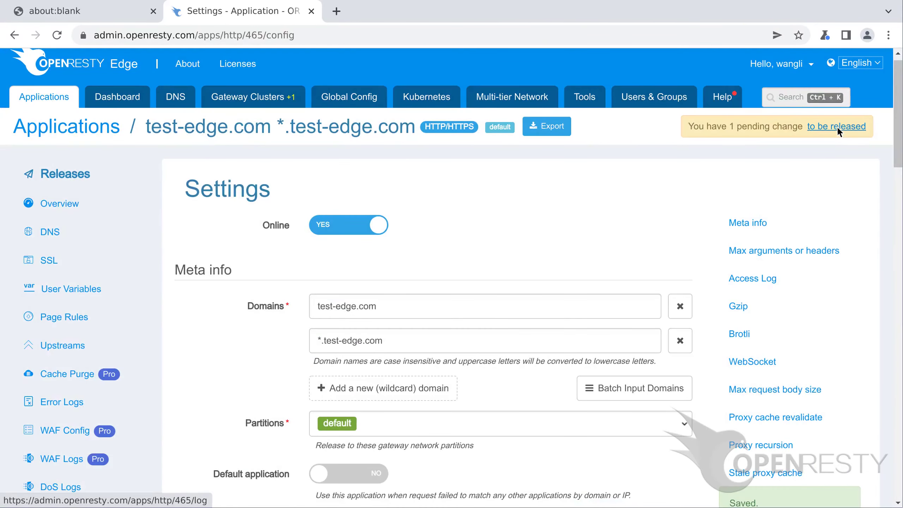
- Release the one pending test-edge.com access-log change to the gateway servers
{"action": "left_click", "coordinate": [836, 126]}
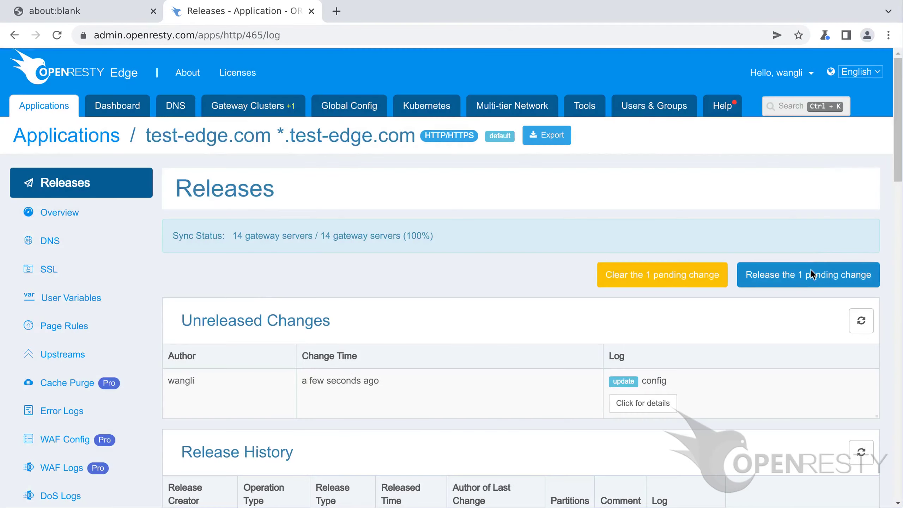
{"action": "left_click", "coordinate": [812, 275]}
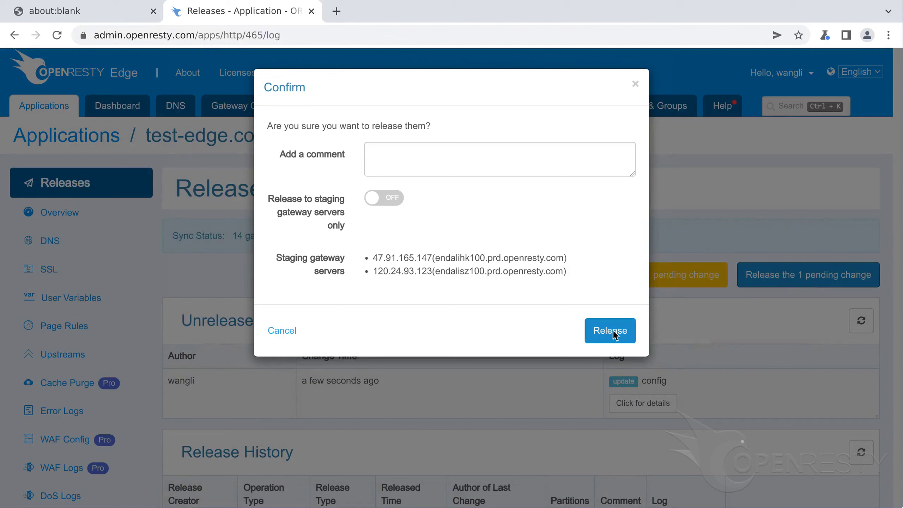
{"action": "left_click", "coordinate": [611, 330]}
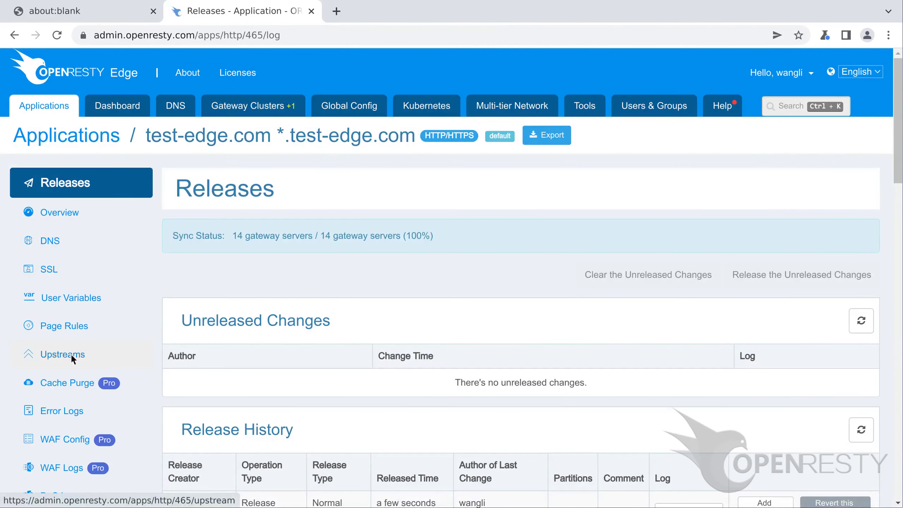
- Review test-edge.com's upstreams, then its page rules with the Always rule proxying to my_backend
{"action": "left_click", "coordinate": [75, 353]}
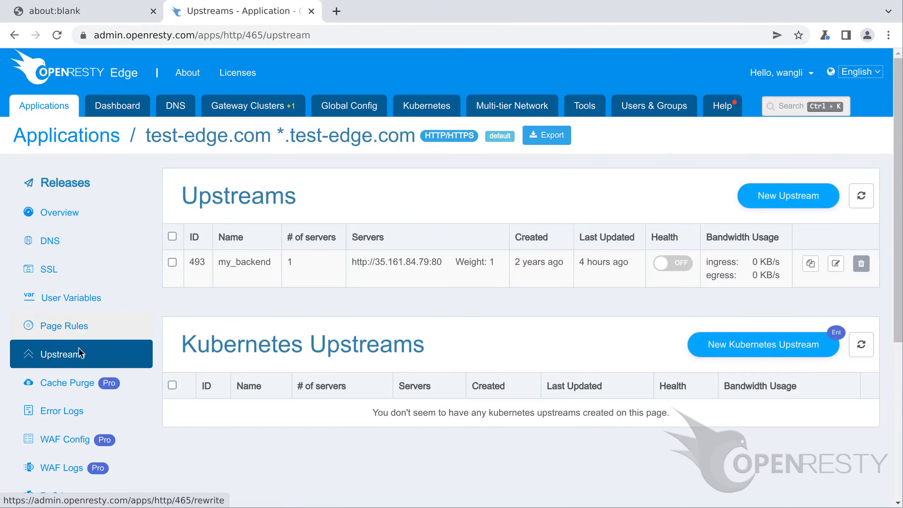
{"action": "left_click", "coordinate": [66, 326]}
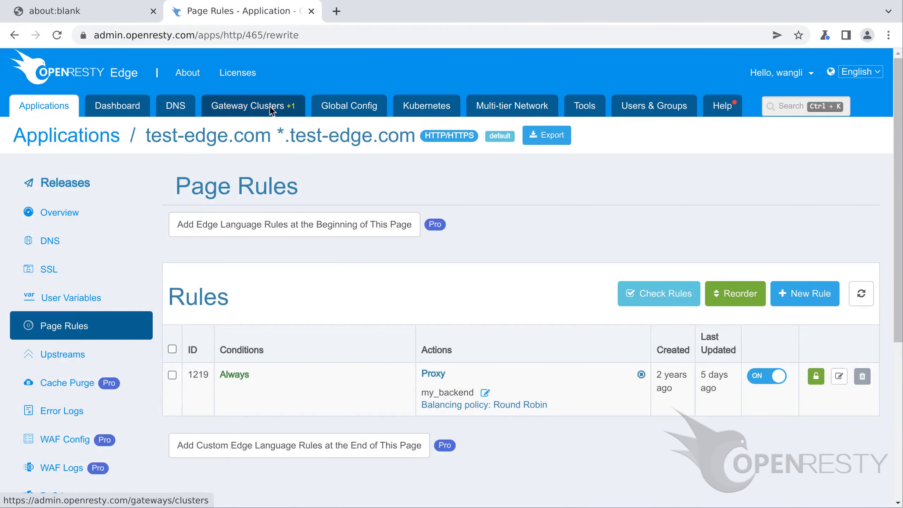
- Copy aws-us-west's gateway IP 52.53.251.226 and draft a curl request with Host: test-edge.com
{"action": "left_click", "coordinate": [254, 105]}
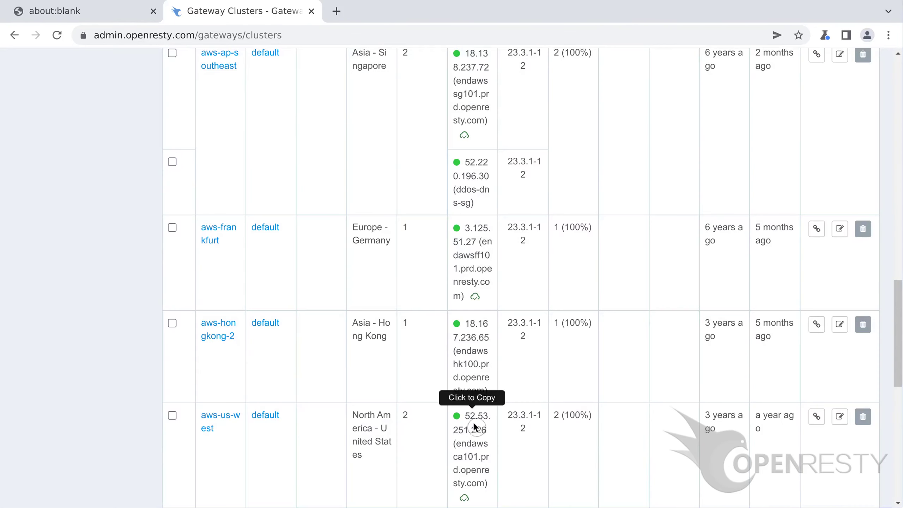
{"action": "left_click", "coordinate": [478, 419]}
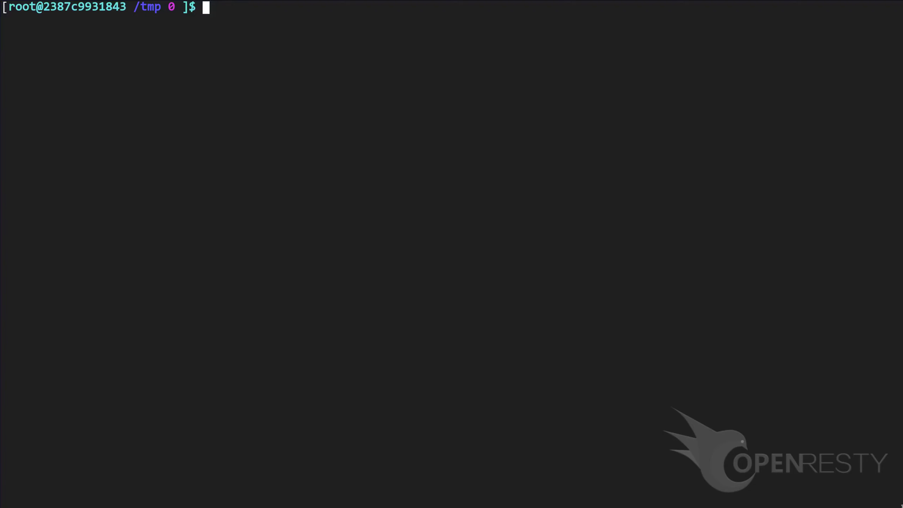
{"action": "type", "text": "curl -sSI -H 'H"}
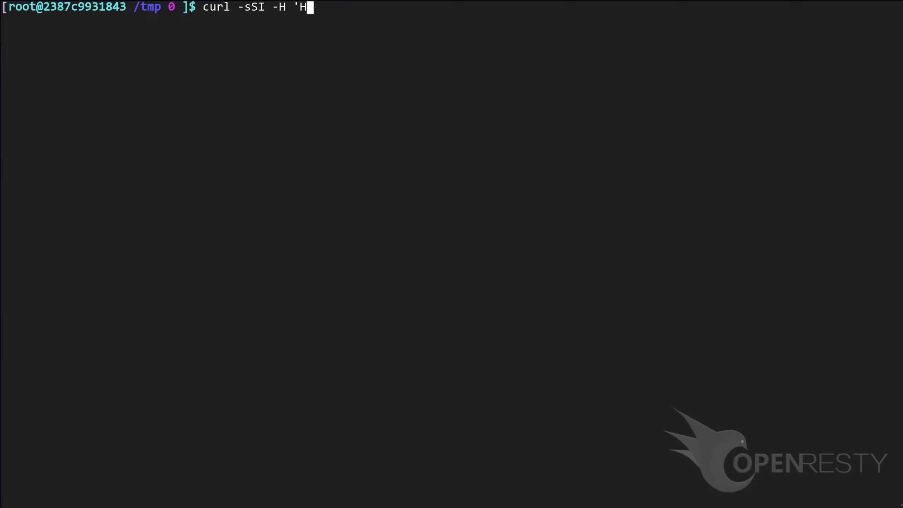
{"action": "type", "text": "ost: test-edge.com' http:"}
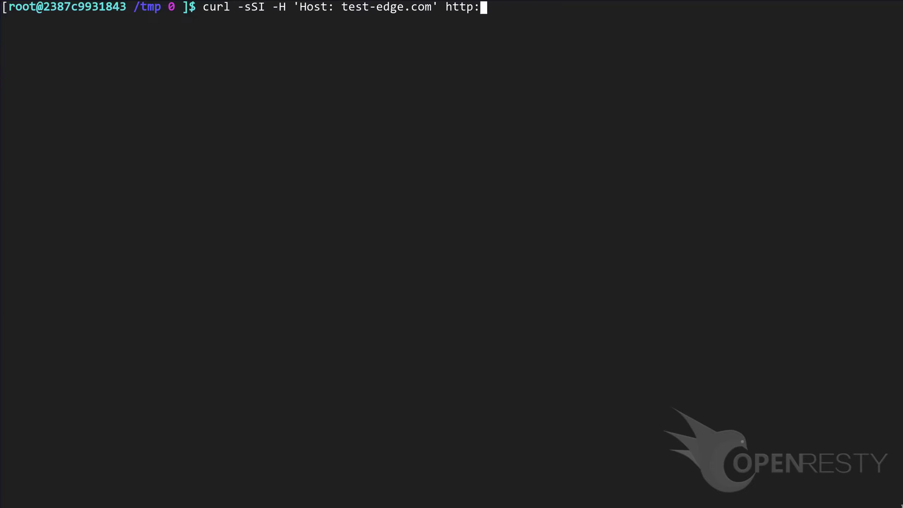
{"action": "type", "text": "//52.53.251.226/"}
- Send the curl test to 52.53.251.226, SSH into the gateway, and print example.access.log's last line
{"action": "key", "text": "Return"}
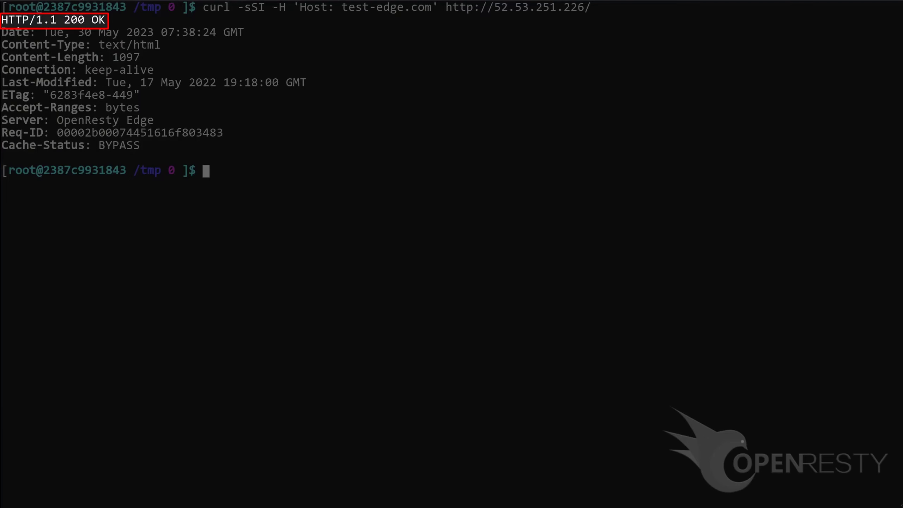
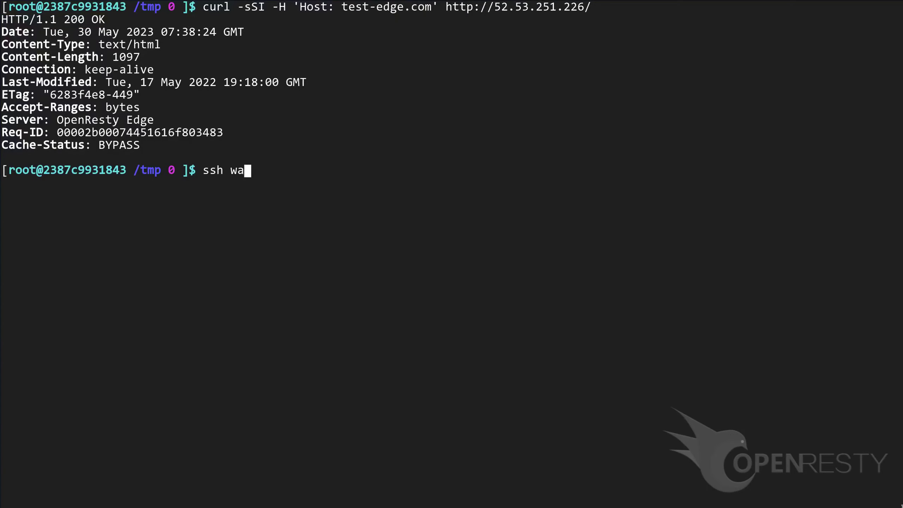
{"action": "key", "text": "Return"}
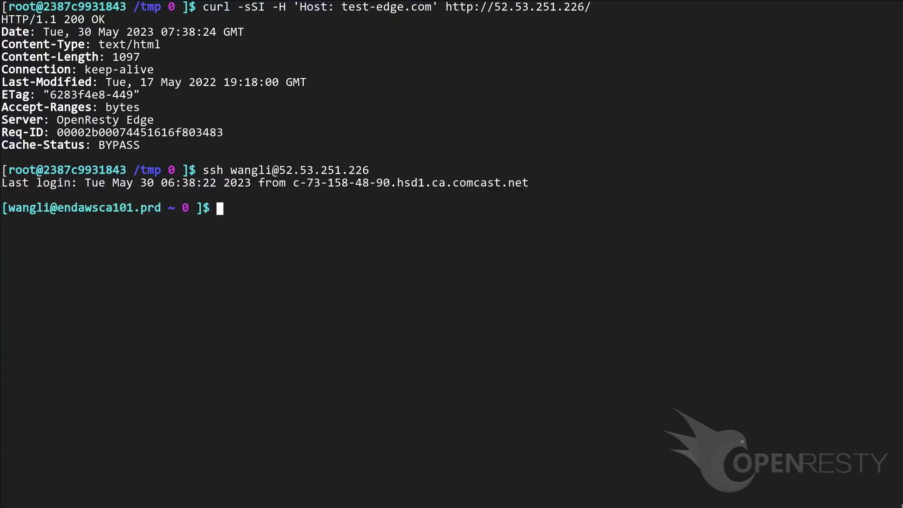
{"action": "type", "text": "tail -1 /usr/local/oredge-node/logs/example.a"}
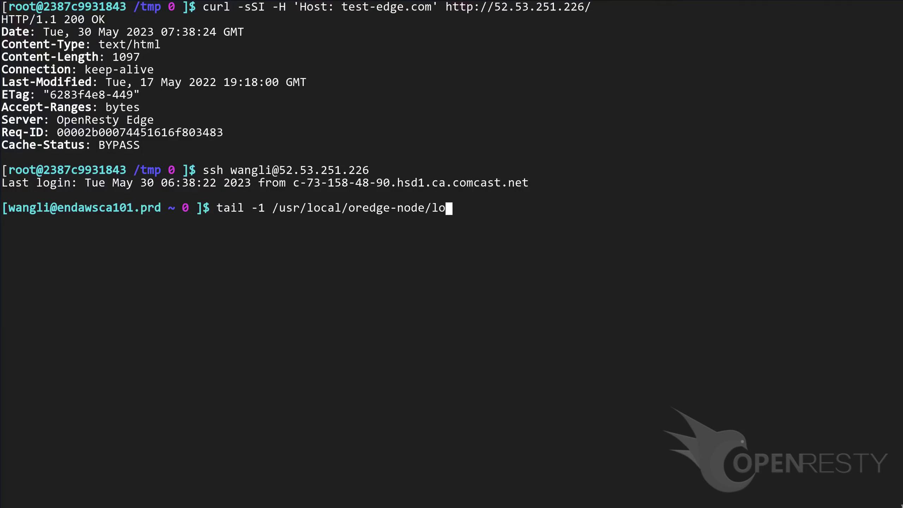
{"action": "type", "text": "ccess.log"}
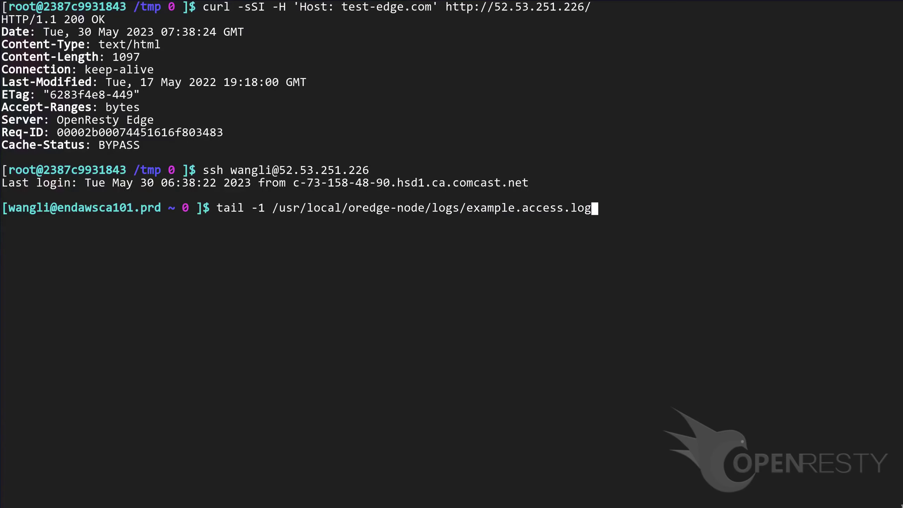
{"action": "key", "text": "Return"}
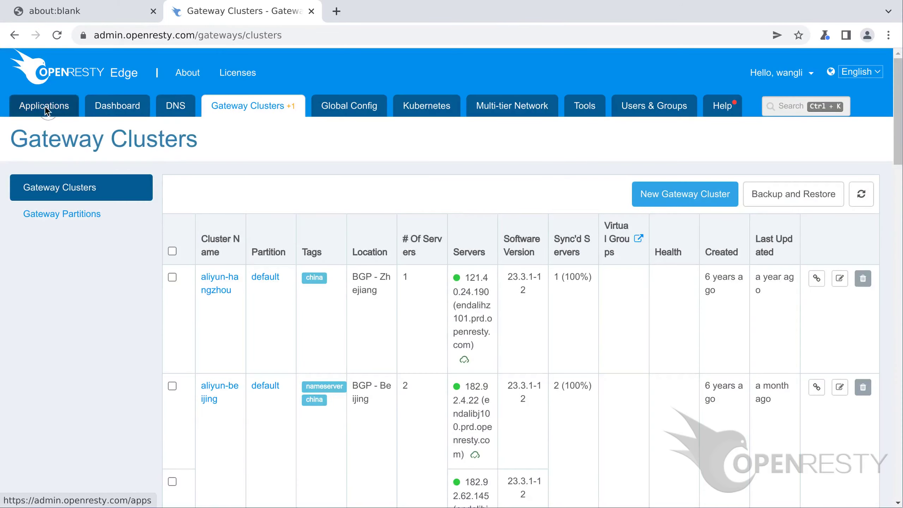
- Start a new application from the Applications list and scroll to its log format defaults
{"action": "left_click", "coordinate": [45, 105]}
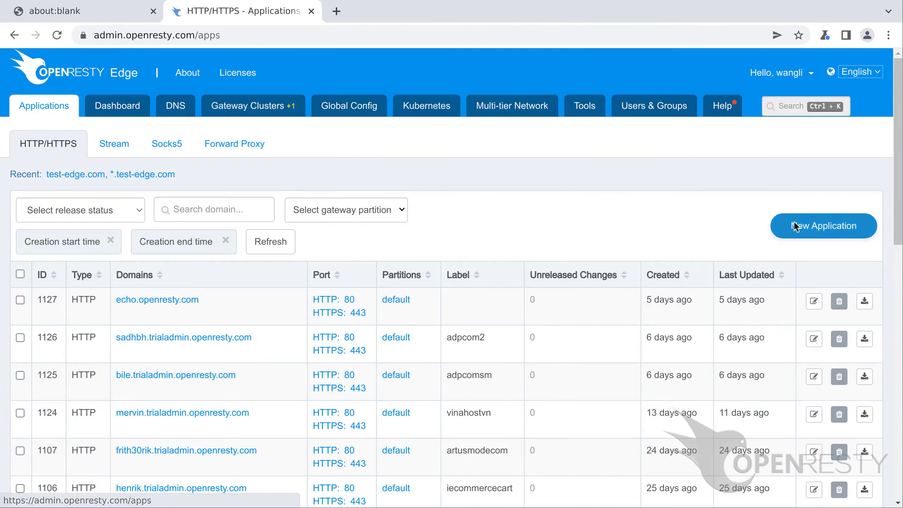
{"action": "left_click", "coordinate": [795, 226]}
{"action": "scroll", "coordinate": [824, 227], "scroll_direction": "down", "scroll_amount": 5}
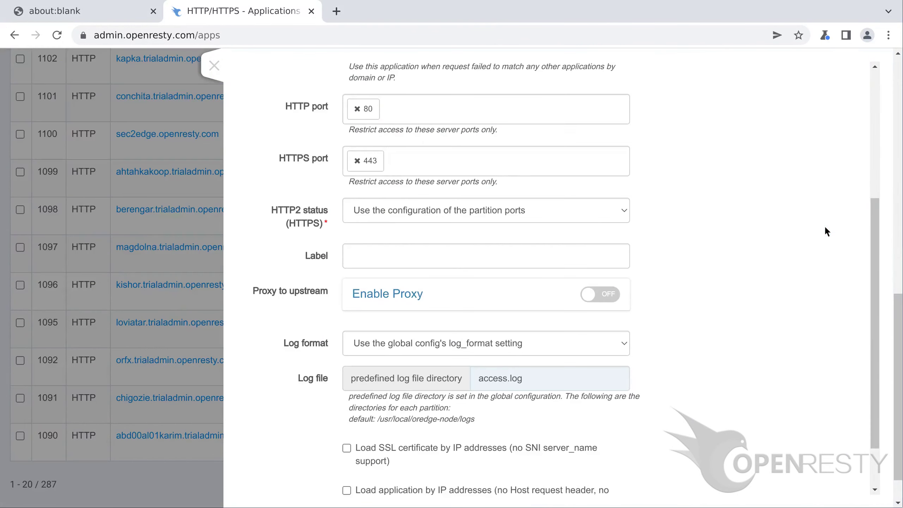